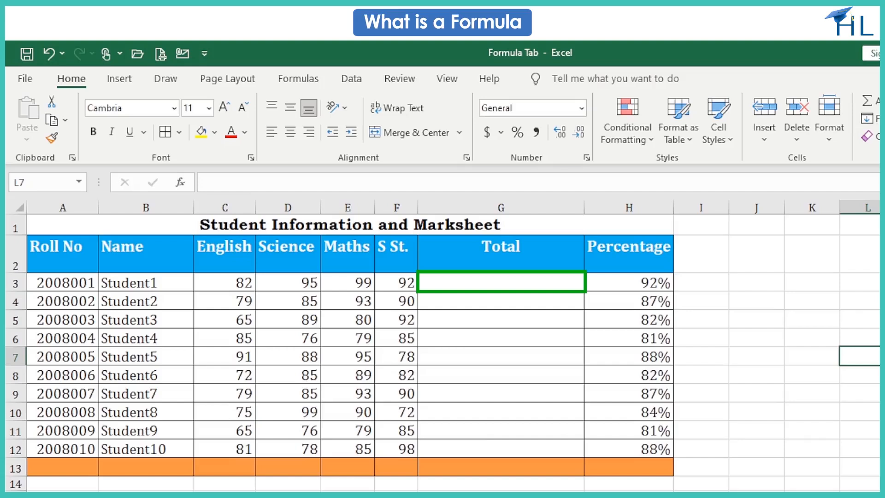
- Enter the formula =C3+D3+E3+F3 in G3 to total Student1's four subject marks
click(466, 285)
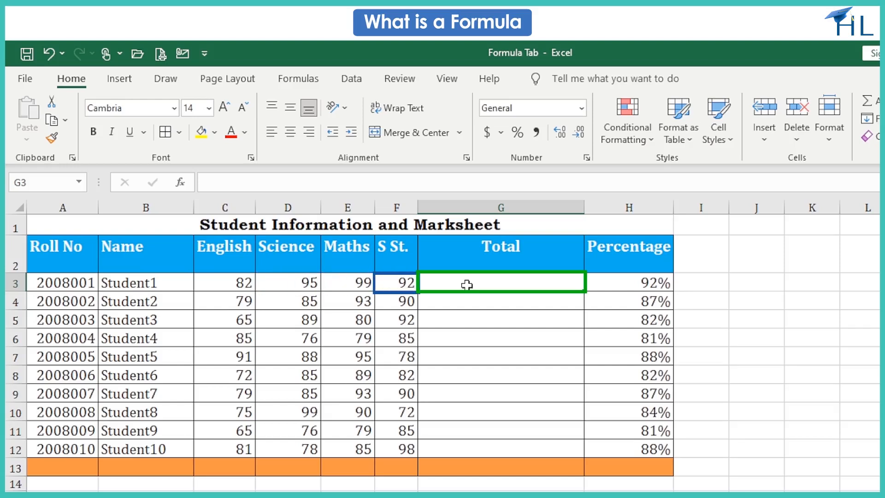
text(=C3)
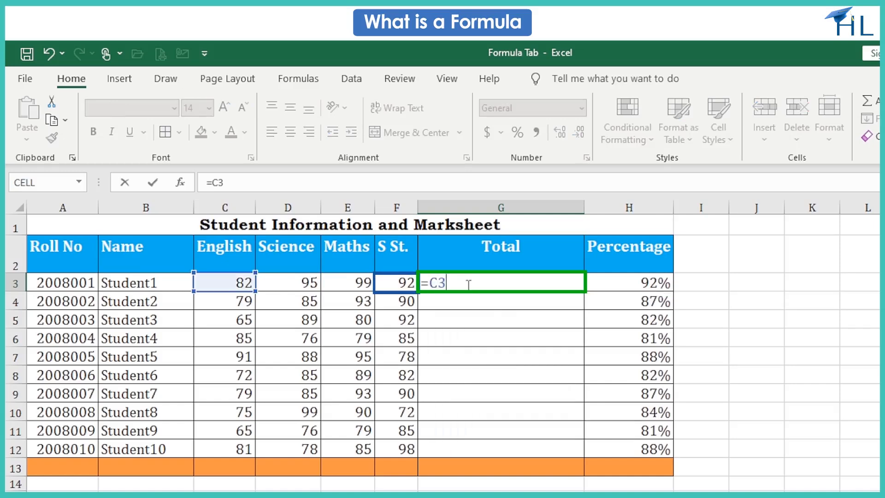
text(+D)
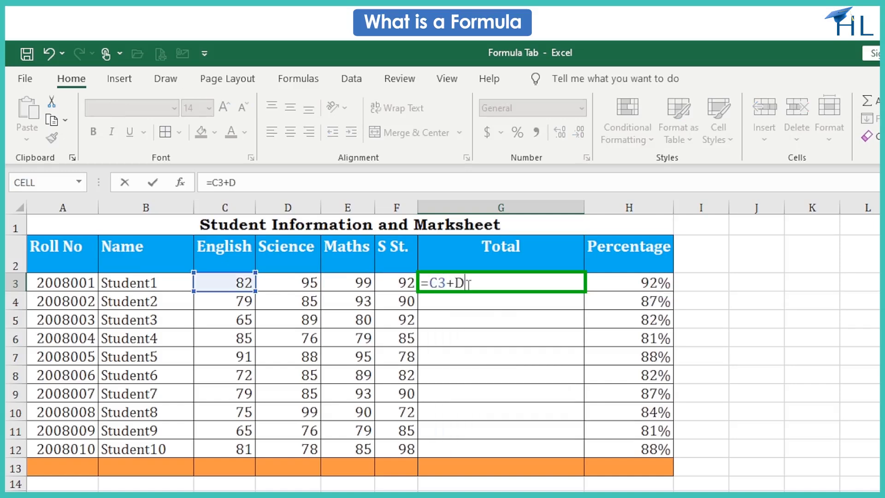
text(3+)
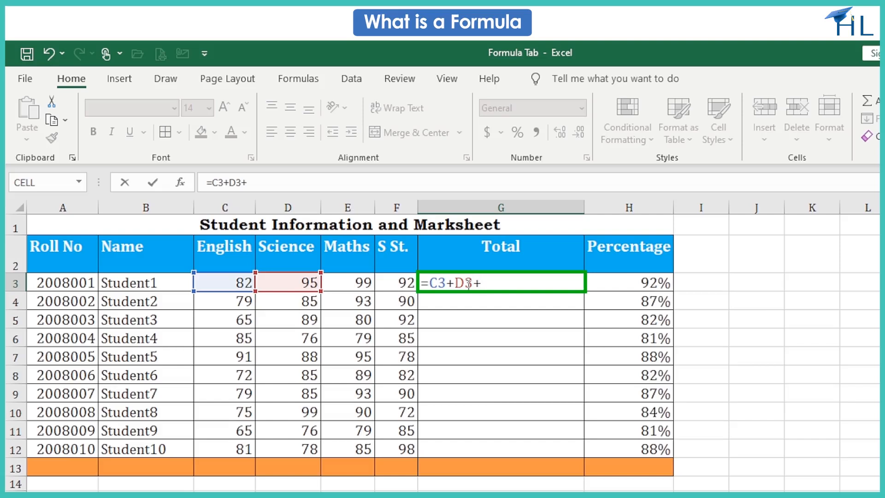
text(E3+F3)
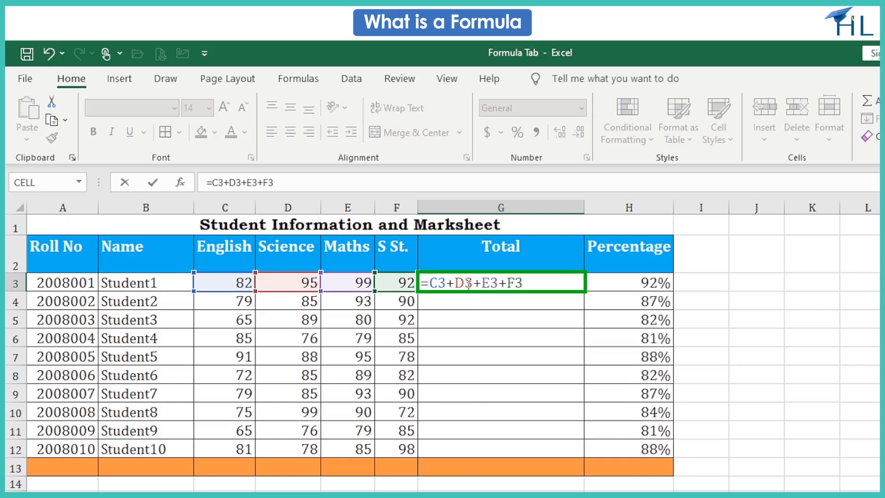
key(Return)
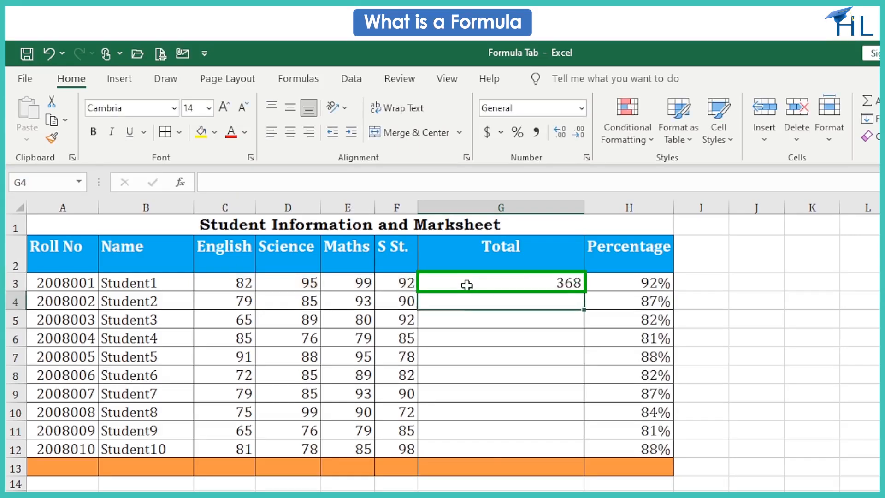
click(497, 495)
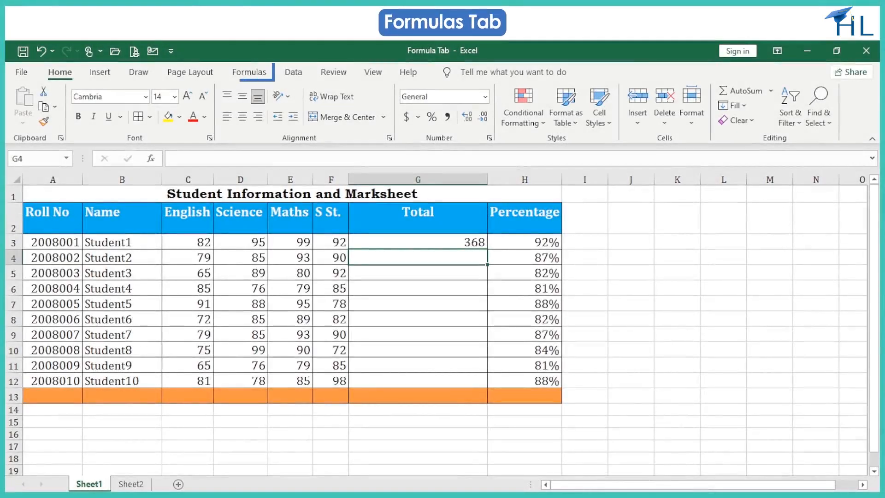
click(263, 77)
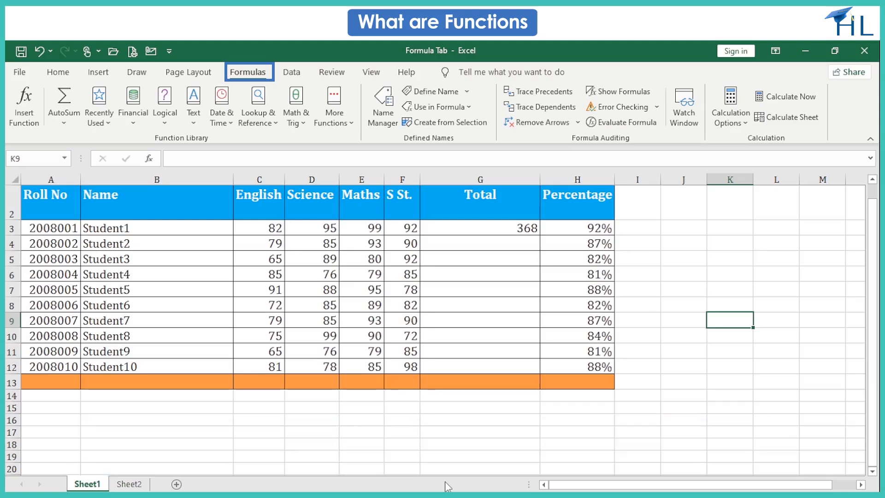
double_click(304, 408)
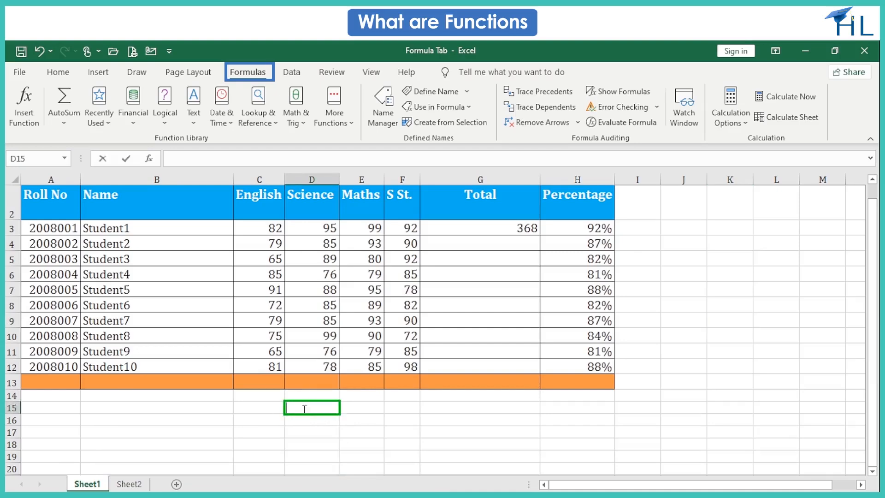
text(=)
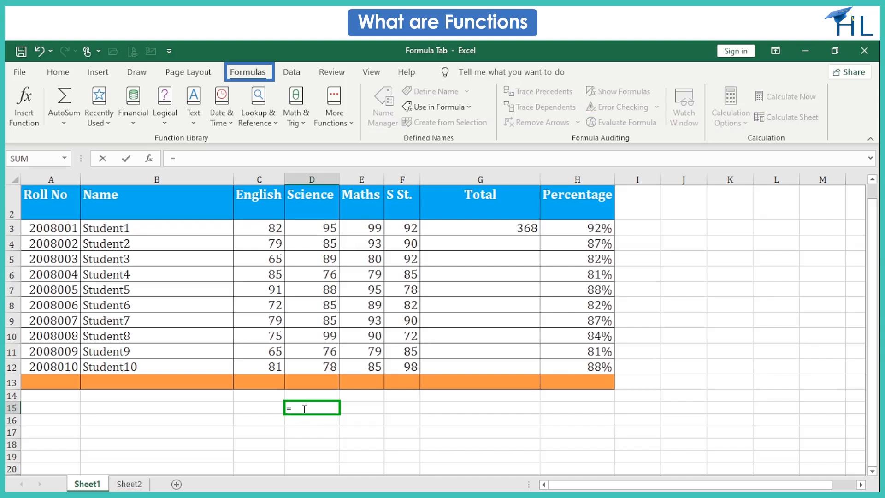
text(MAX)
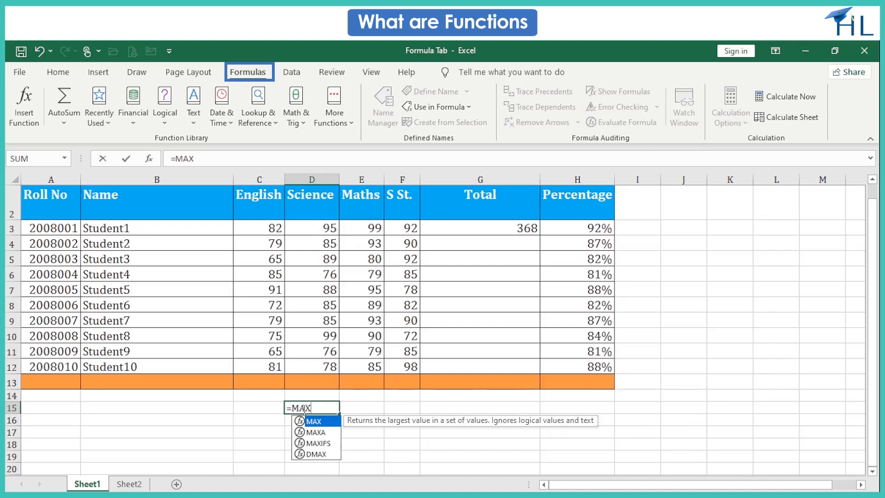
text(()
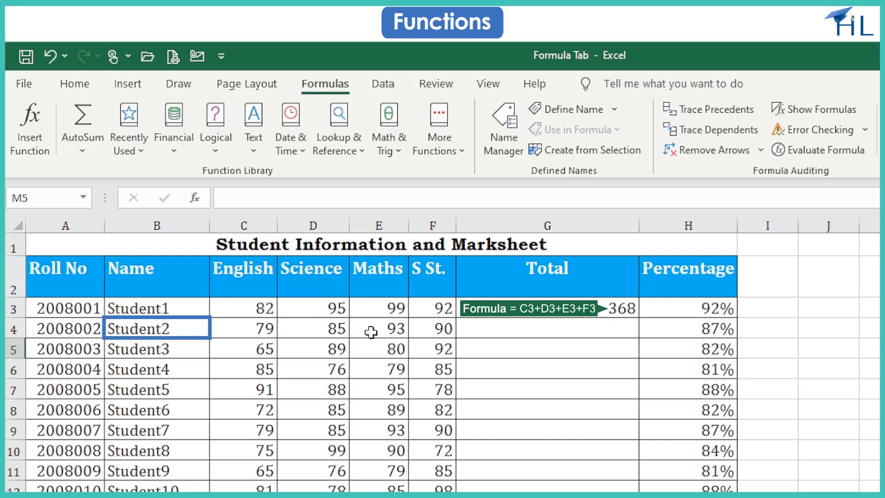
- Total Student2's marks in G4 with the formula =SUM(C4:F4)
click(475, 332)
text(=)
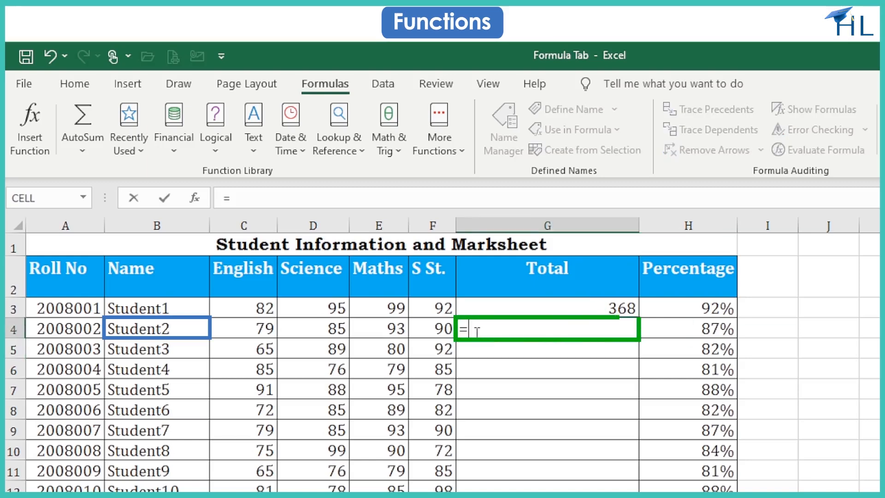
text(SUM(C4)
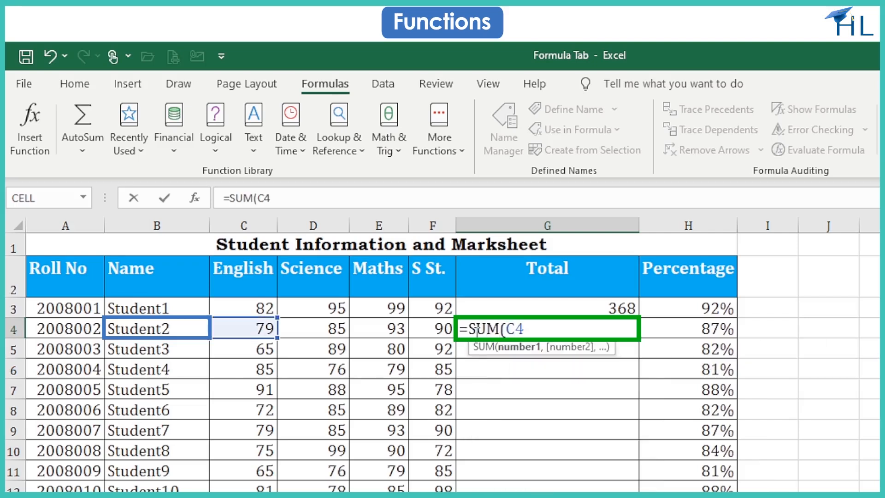
text(:F4))
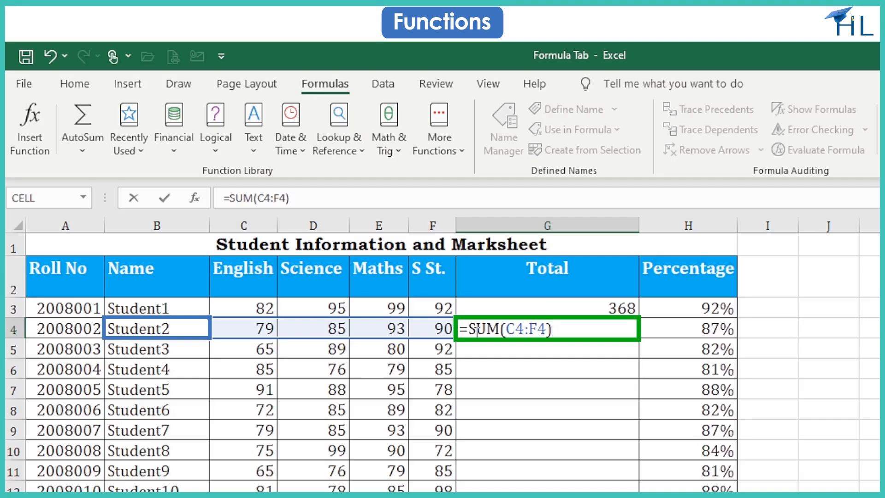
key(Return)
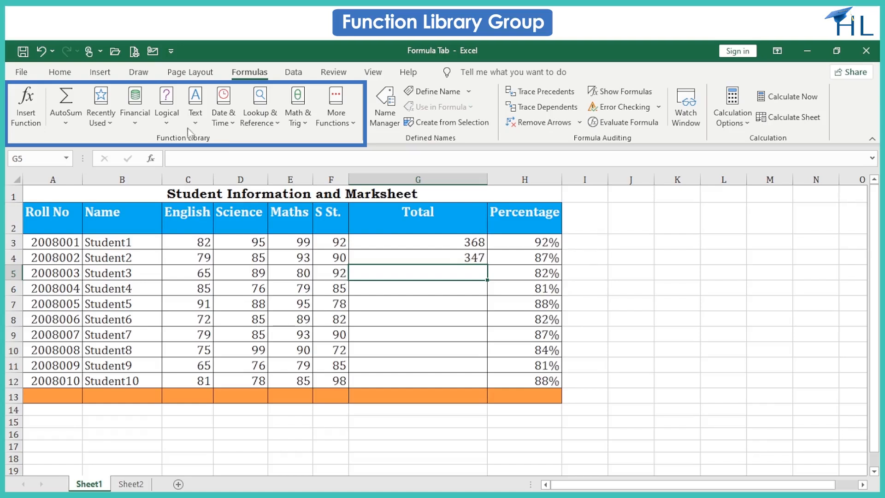
- Browse the function category lists of the function library: Financial, Text, Date & Time, Math & Trig, More Functions
click(132, 125)
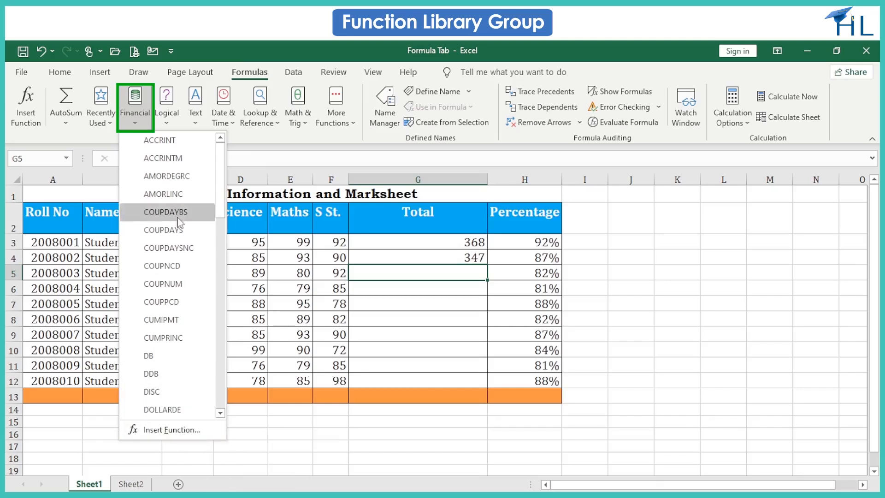
click(200, 121)
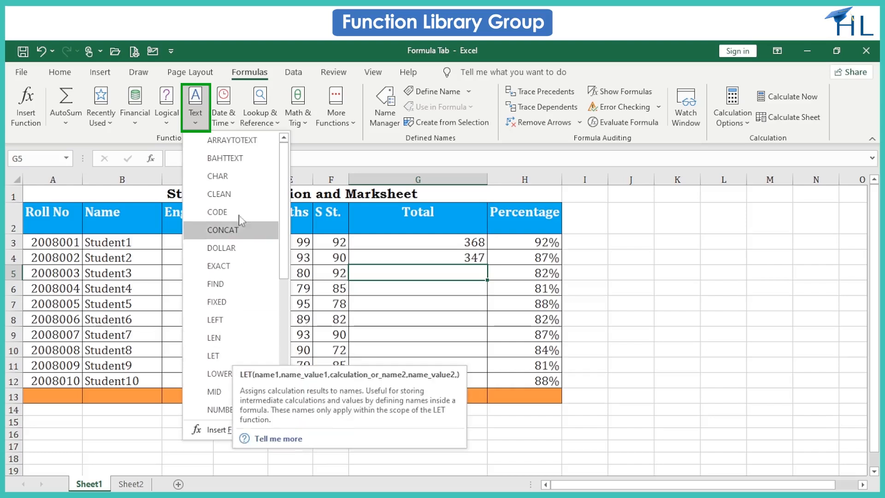
key(Escape)
click(232, 127)
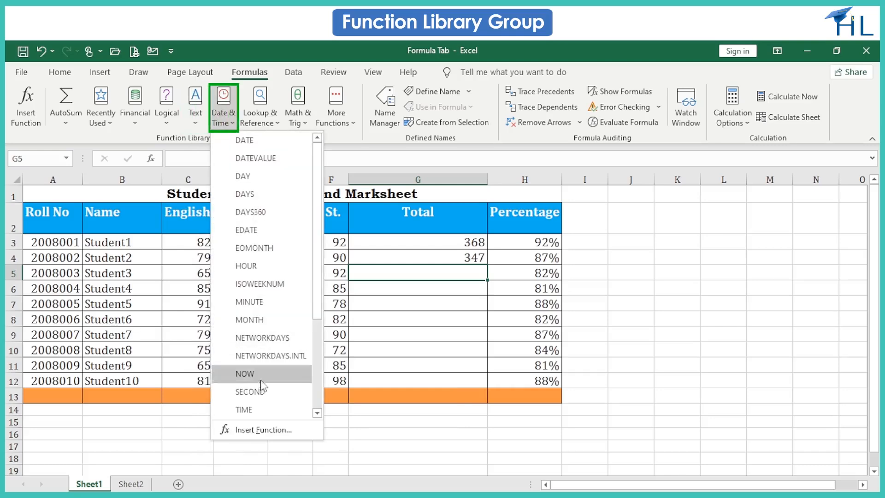
click(299, 121)
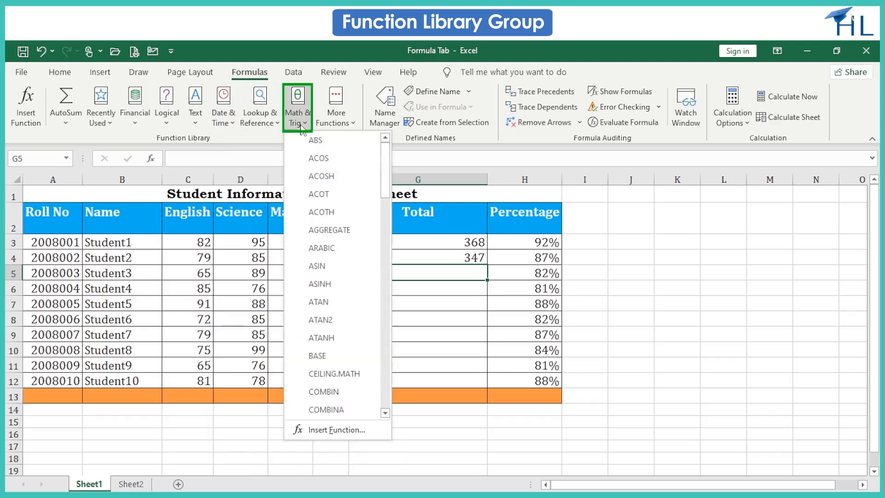
click(350, 126)
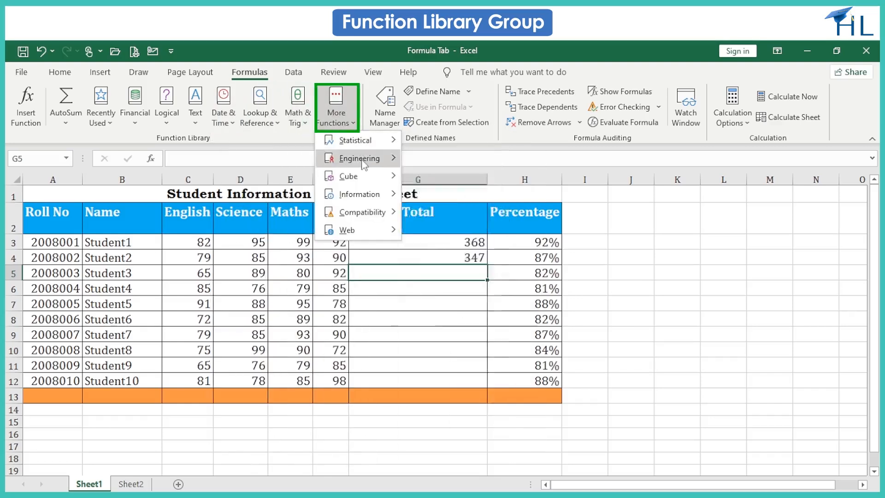
mouse_move(367, 196)
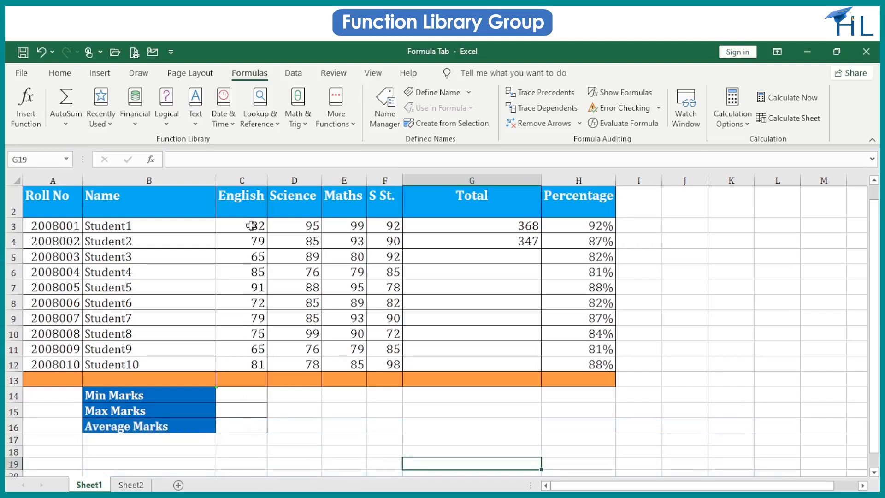
- Calculate the minimum English mark in C14 with =MIN(C3:C12), selecting the English marks as the range
click(224, 399)
text(=MIN)
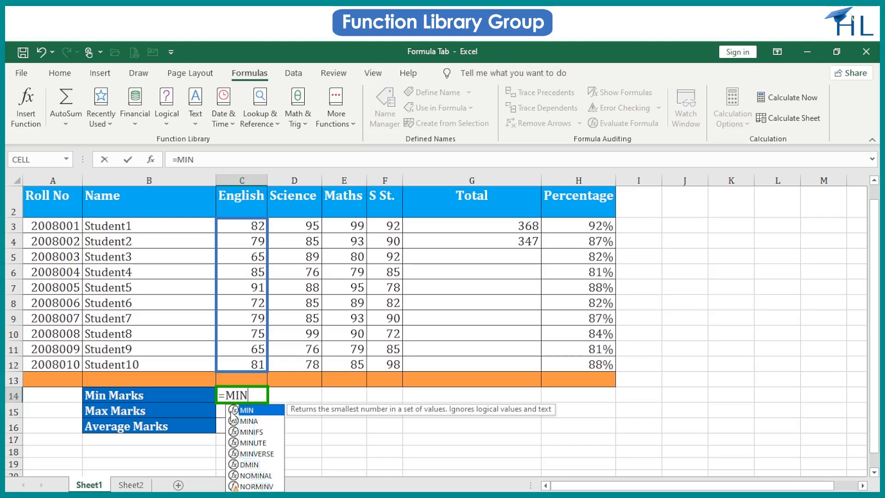
double_click(233, 411)
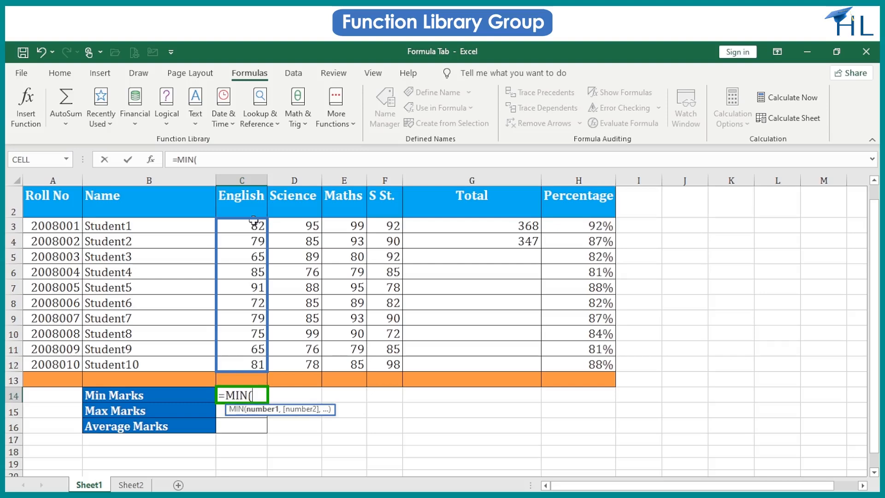
drag(254, 221, 248, 362)
text())
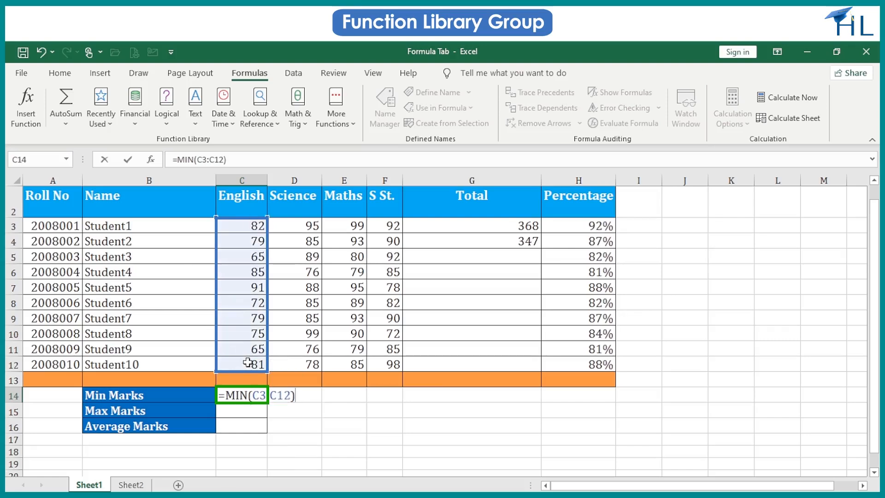
key(Return)
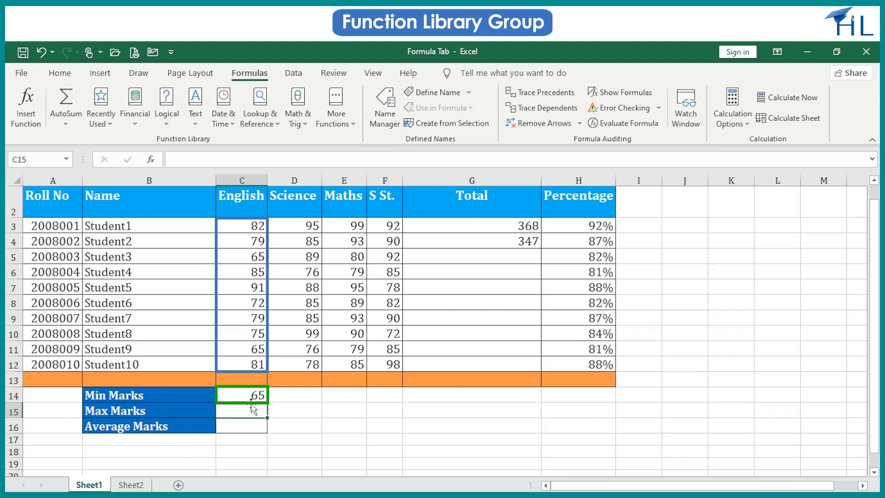
- Calculate the maximum English mark in C15 with MAX over the range C3:C12
text(=)
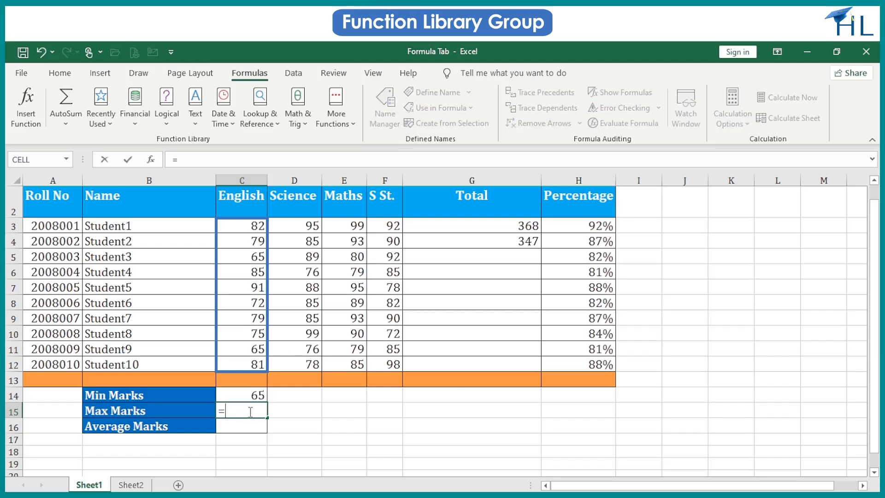
text(MAX()
drag(254, 226, 251, 362)
key(Return)
- Calculate the average English mark in C16 with AVERAGE over the range C3:C12
text(=AVE)
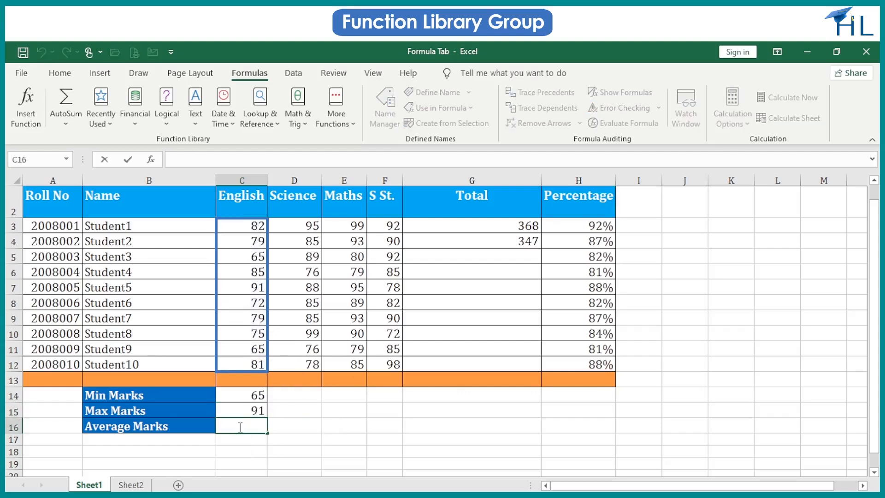
double_click(253, 452)
drag(252, 225, 245, 359)
key(Return)
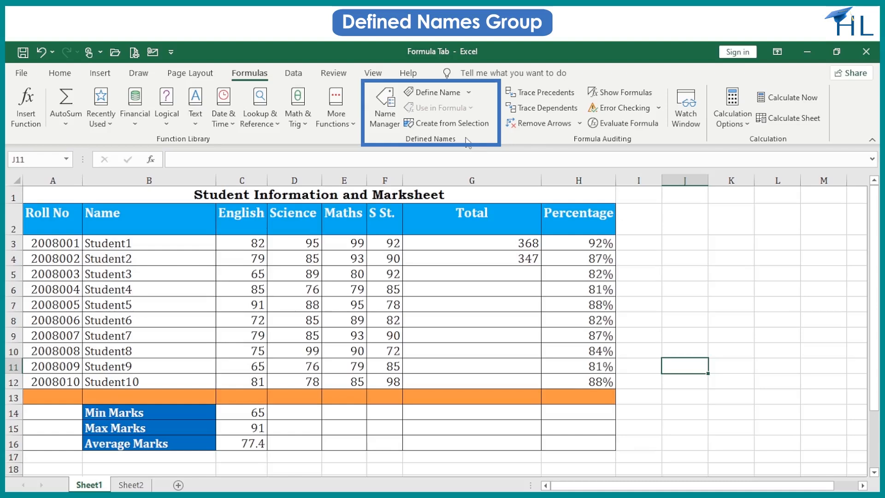
- Define a new name Science with Workbook scope referring to the Science marks D3:D12, and review it in Name Manager
click(386, 116)
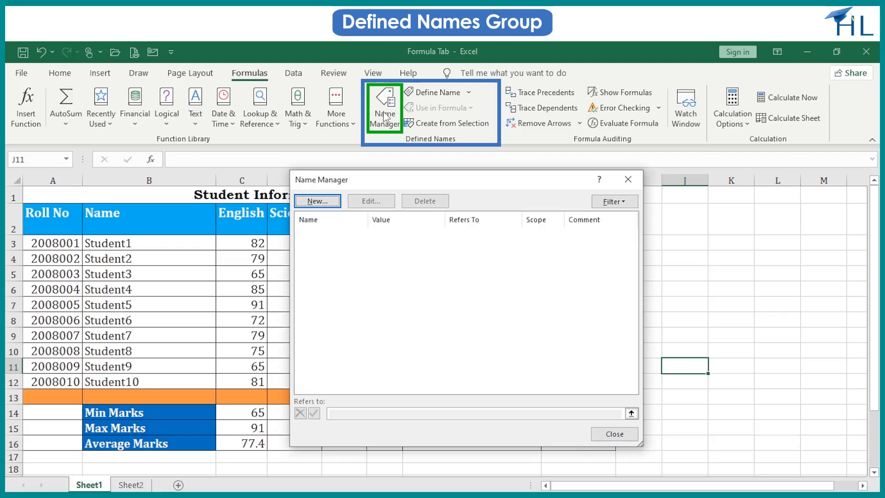
click(333, 201)
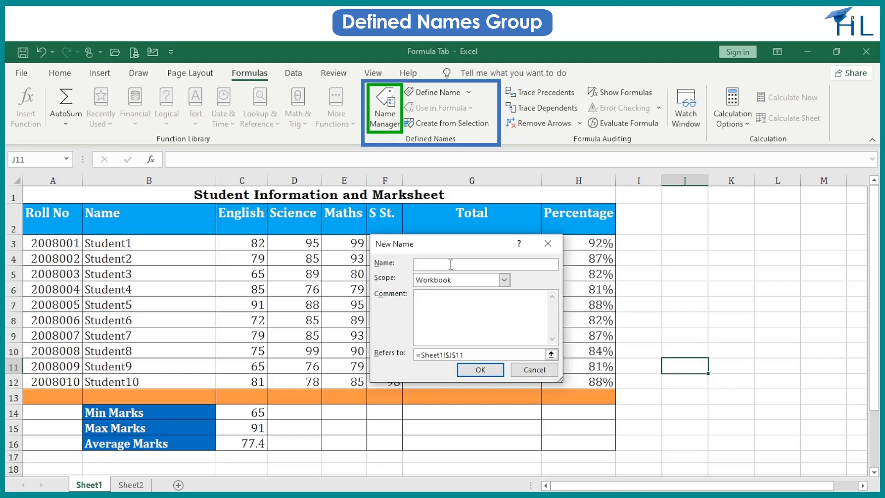
text(Science)
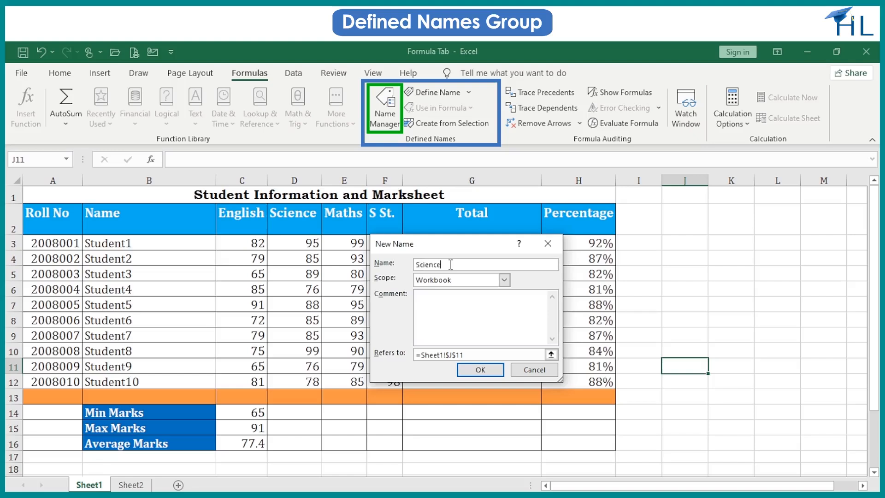
click(504, 280)
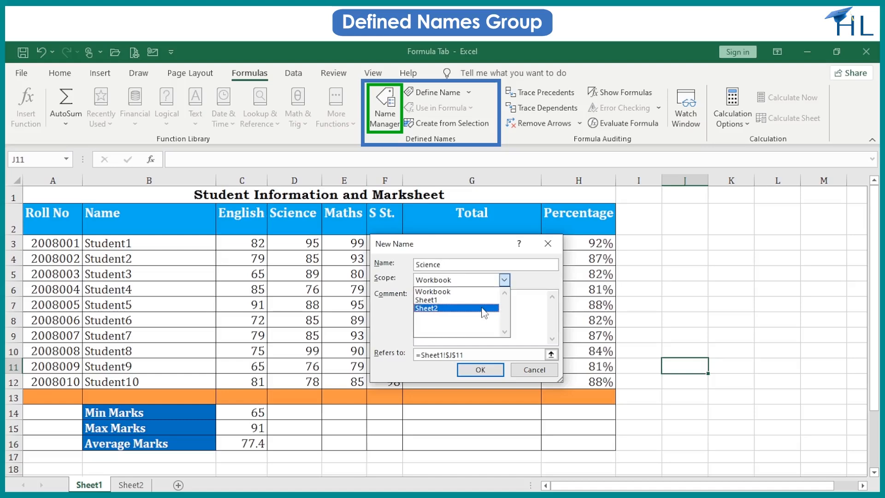
click(486, 291)
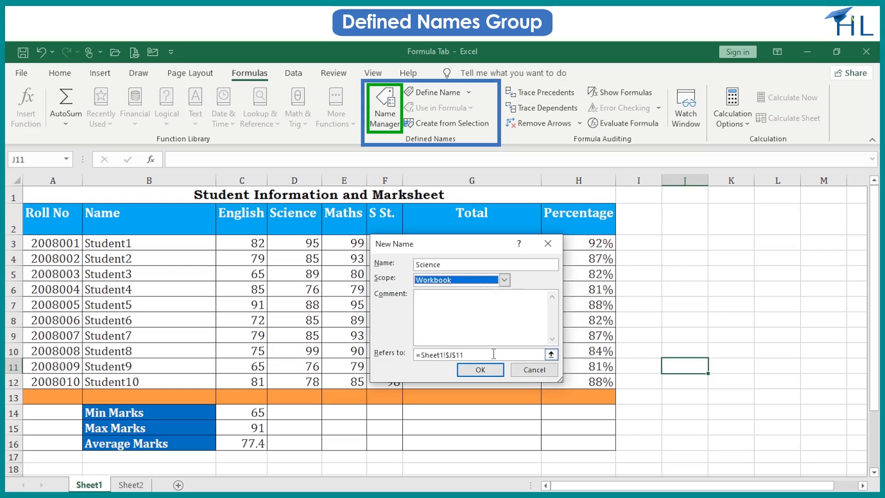
click(550, 355)
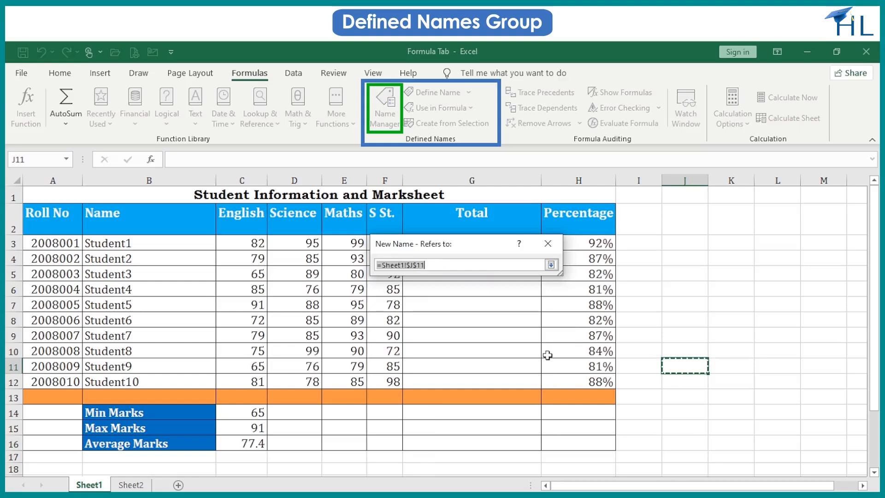
drag(289, 243, 287, 374)
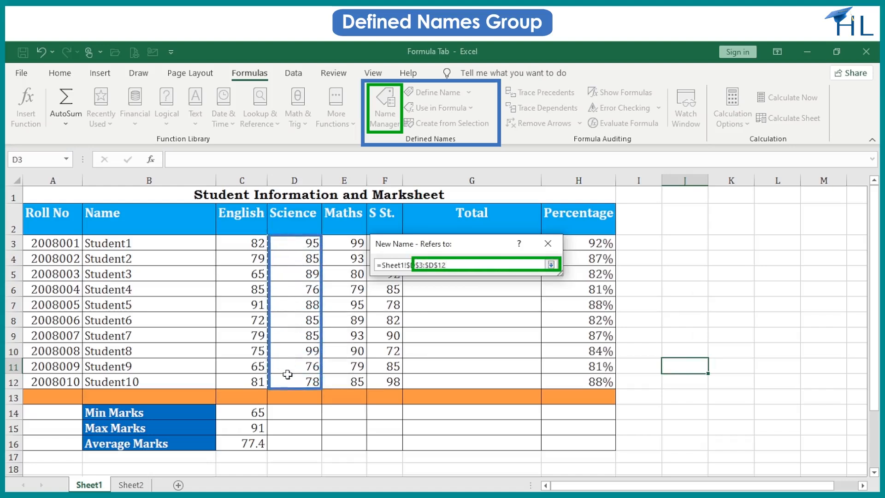
click(551, 264)
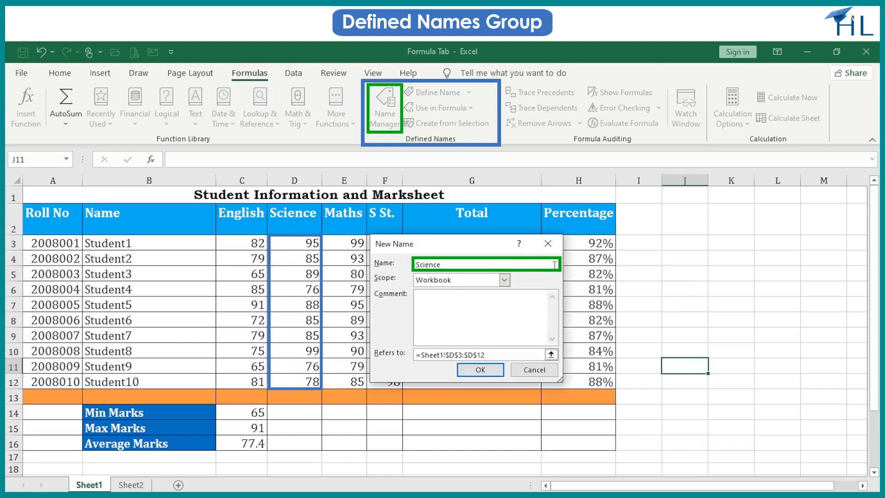
click(471, 372)
key(ctrl+F3)
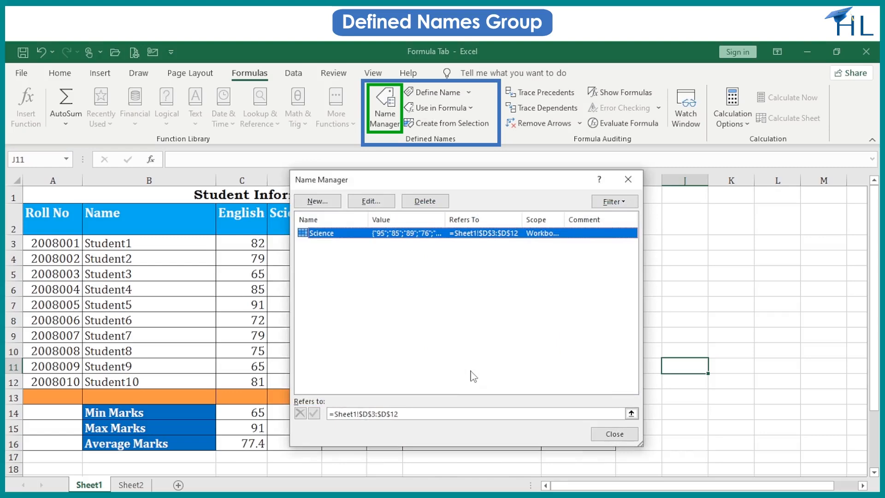
click(597, 437)
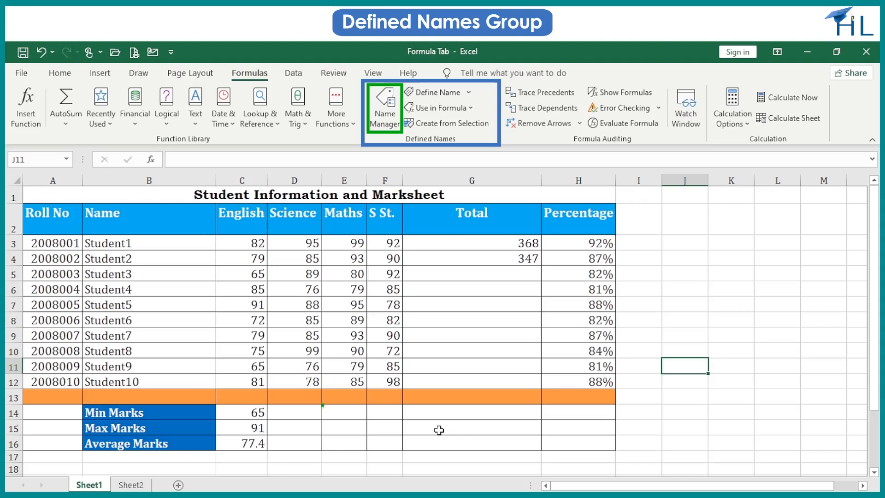
- Calculate the minimum Science mark in D14 with =MIN(Science), using the defined name as the range
double_click(310, 413)
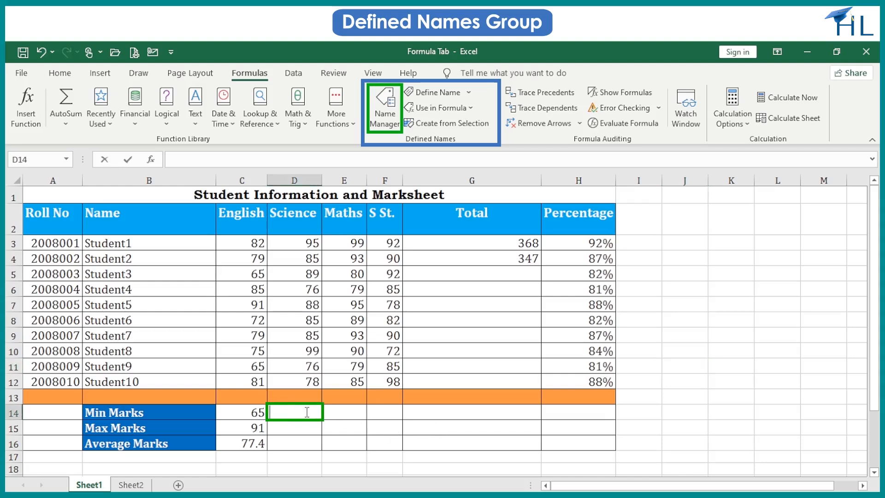
text(=MIN()
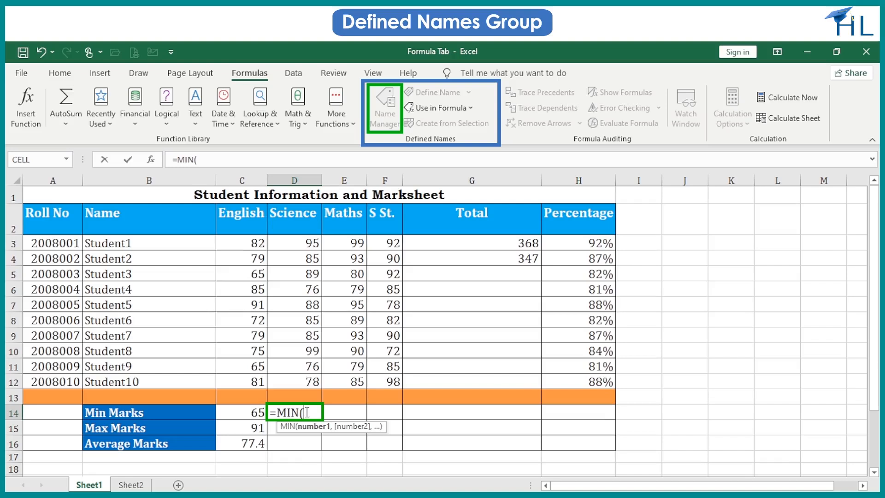
text(S)
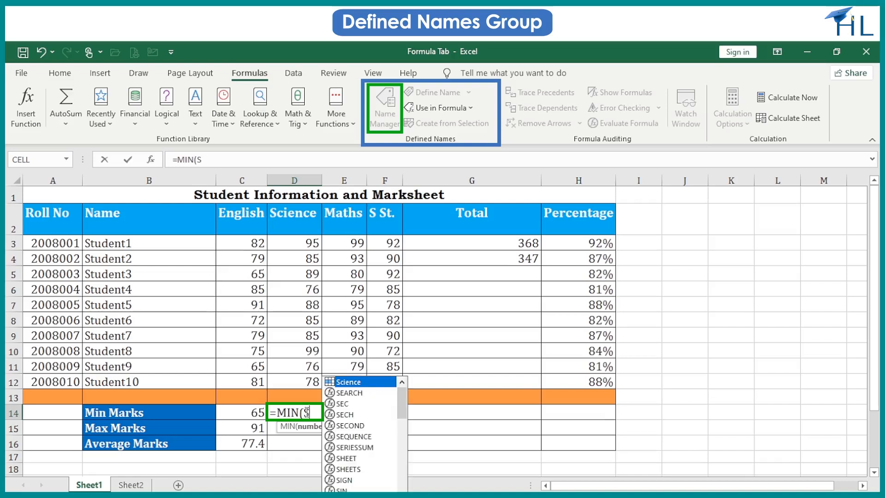
double_click(367, 382)
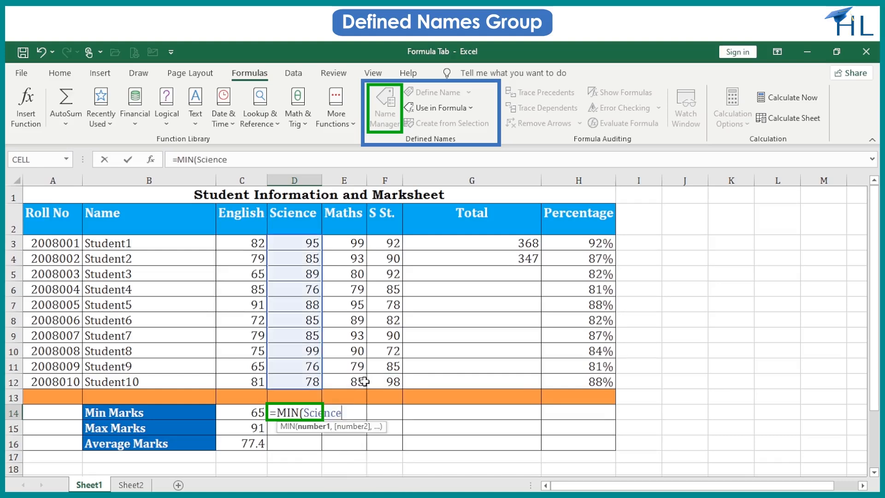
key(Return)
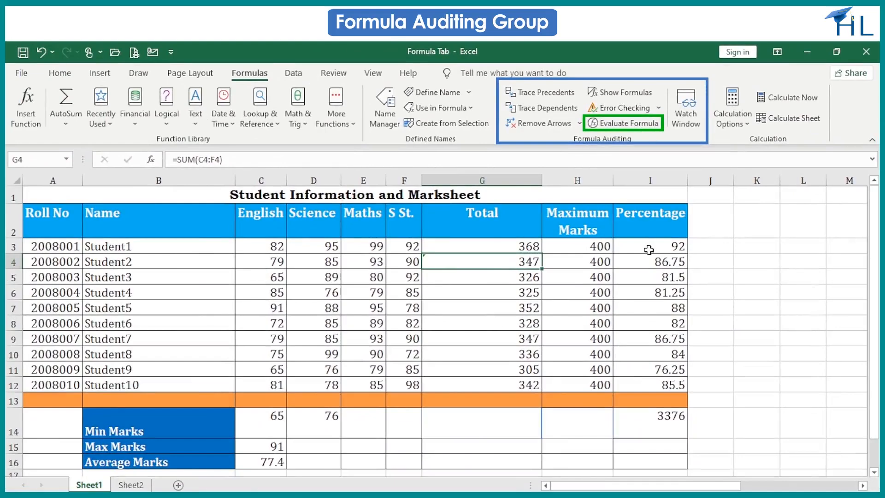
- Step through the percentage formula in I3 with Evaluate Formula to examine each intermediate result
click(649, 250)
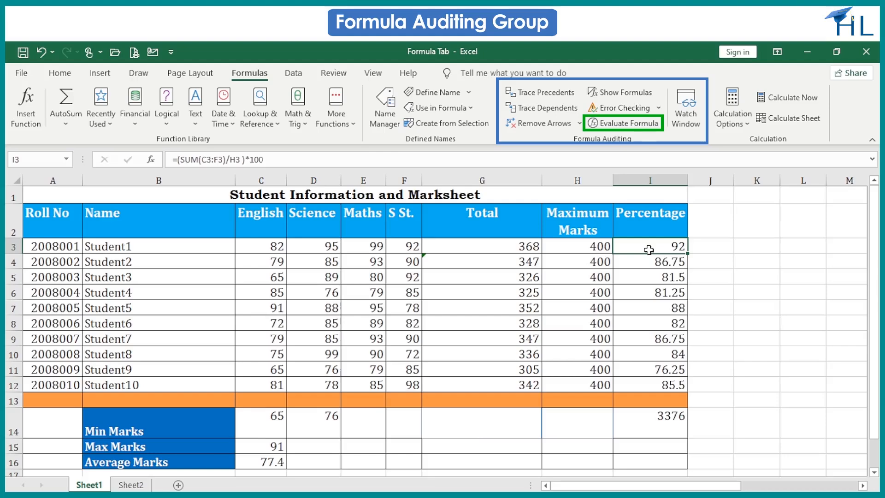
click(623, 123)
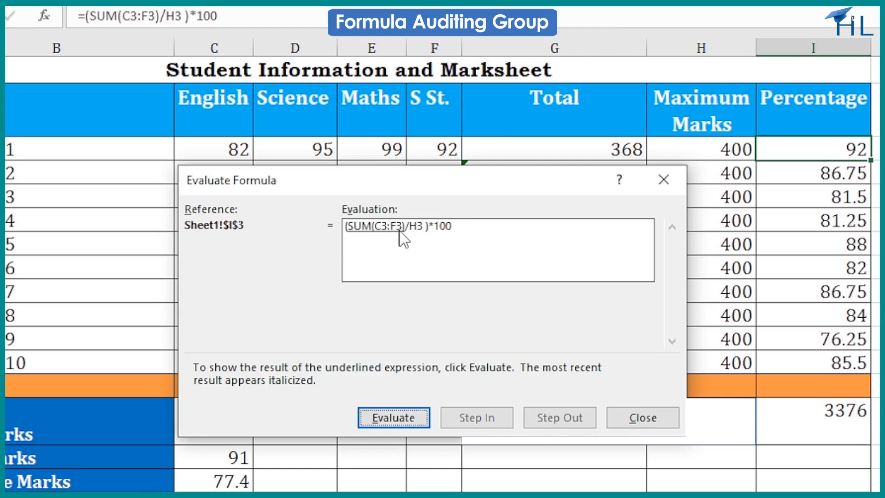
click(393, 418)
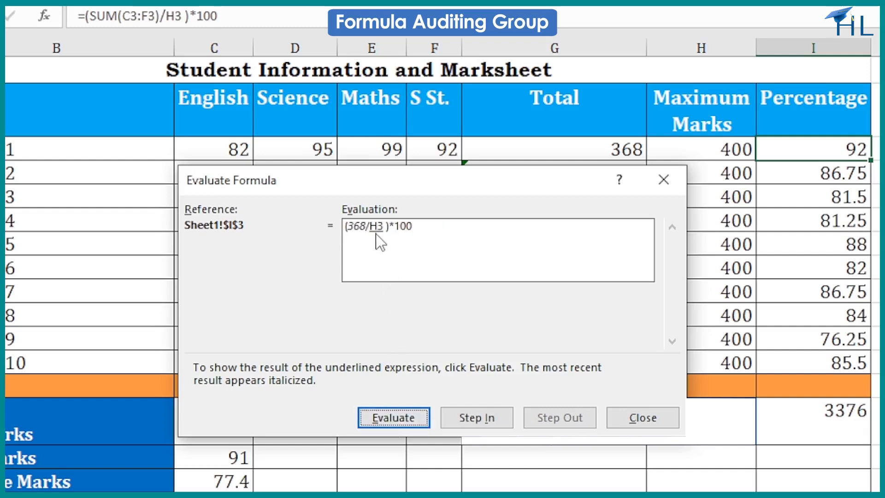
click(398, 431)
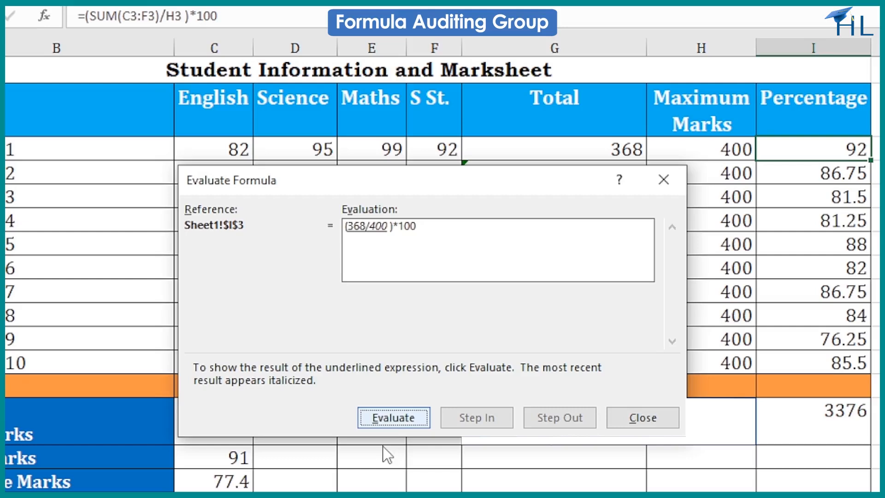
click(390, 419)
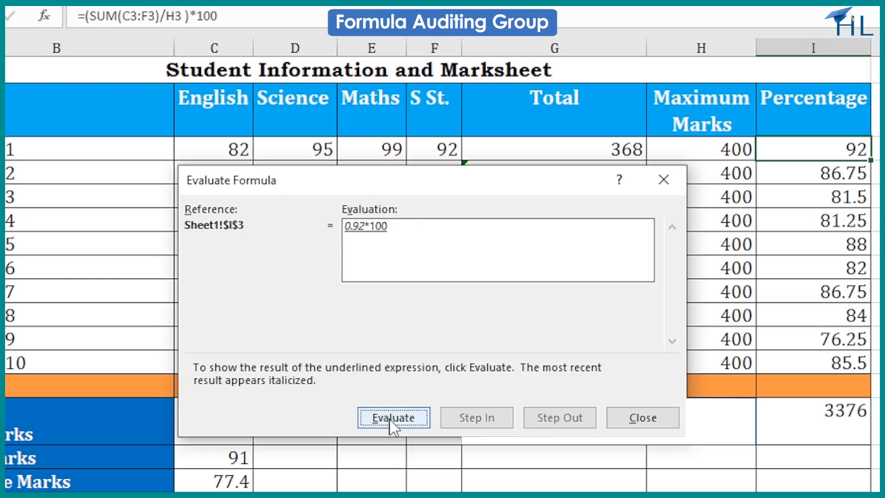
click(390, 418)
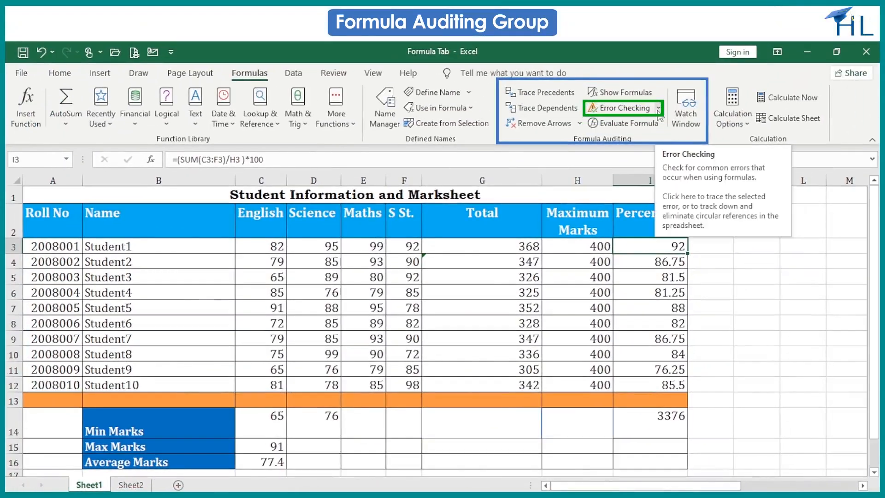
click(658, 109)
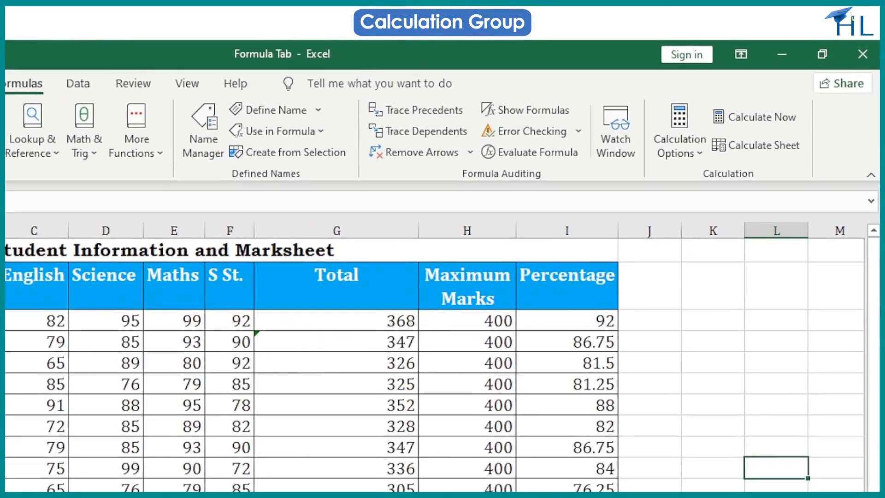
- With calculation options left on Automatic, change Student1's Maths mark in E3 to 70
click(696, 155)
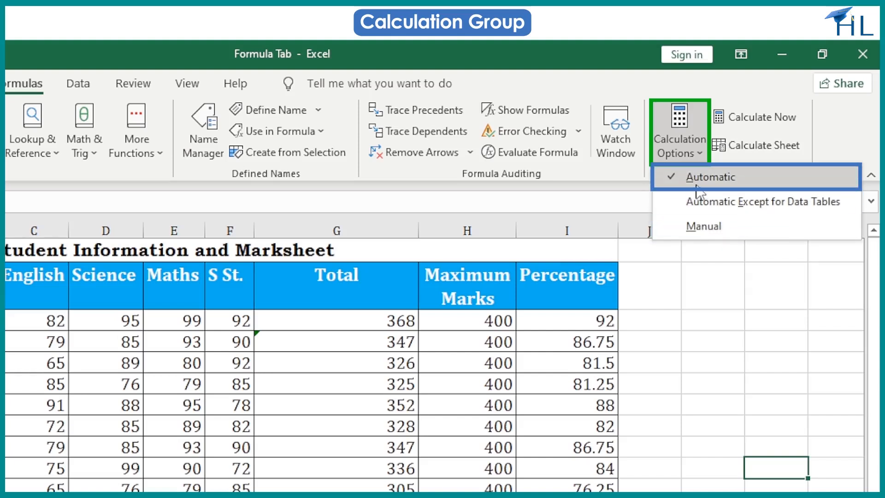
click(683, 327)
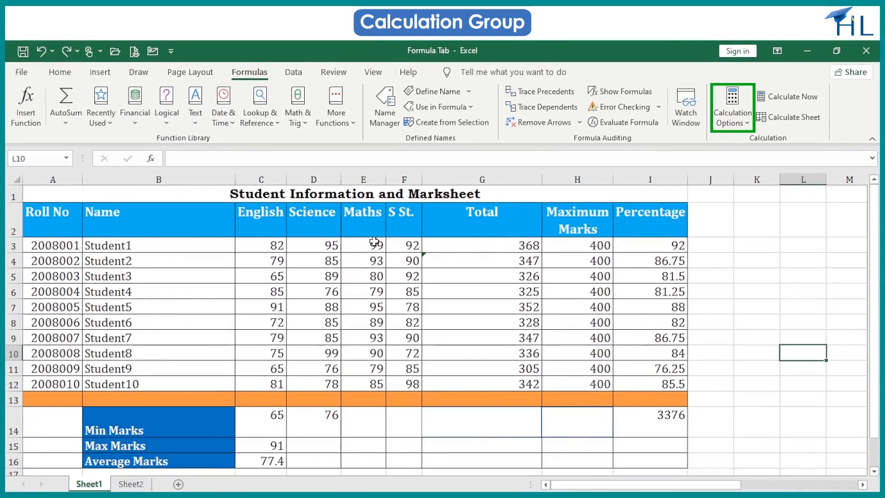
click(188, 316)
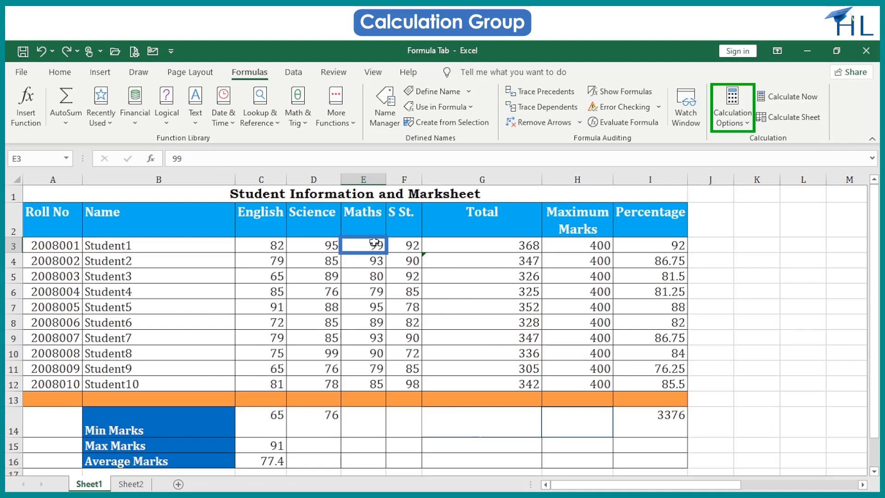
double_click(374, 242)
key(BackSpace)
key(BackSpace)
text(70)
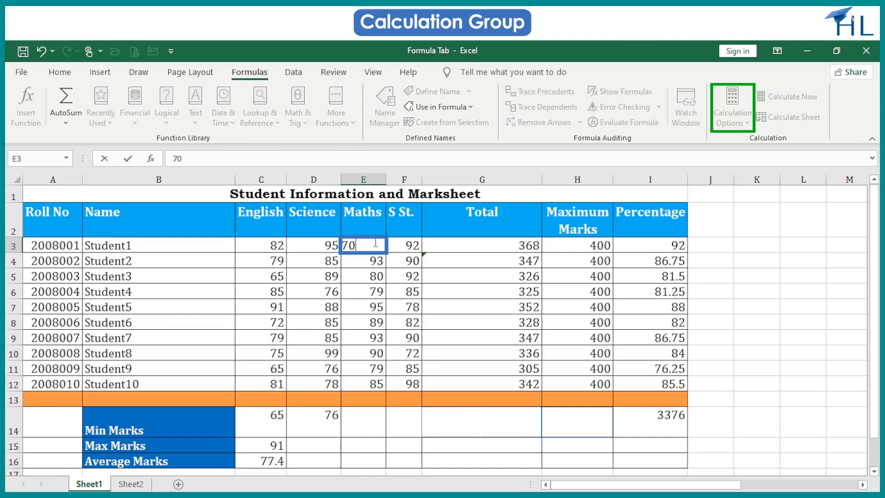
click(448, 245)
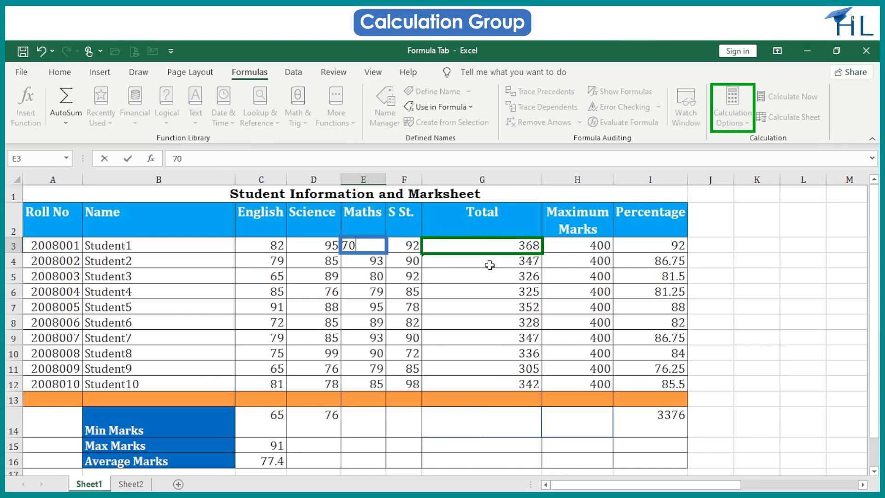
key(Return)
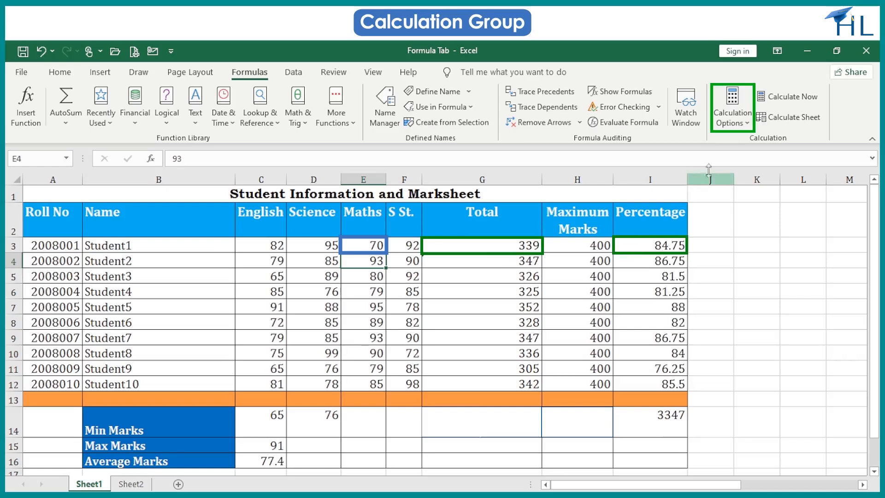
- Switch the workbook's calculation option to Manual
click(744, 129)
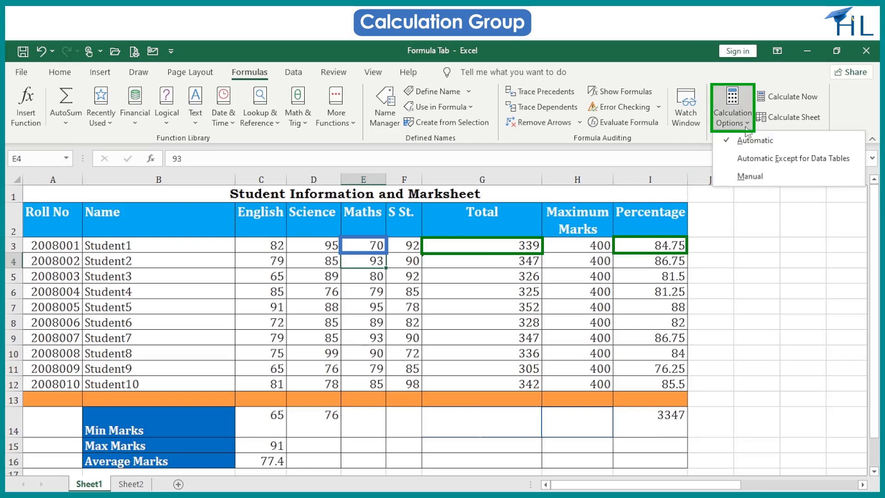
click(749, 185)
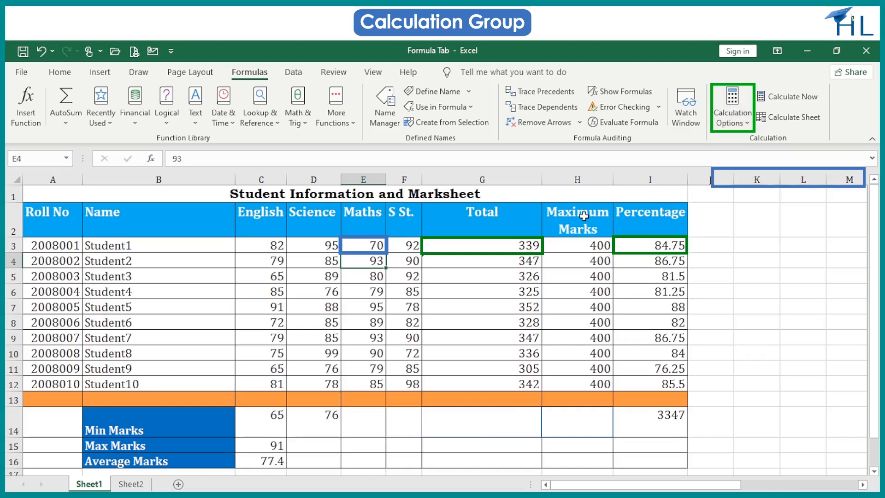
- Change Student1's Maths mark in E3 to 60 and recalculate the sheet with Calculate Sheet
click(382, 246)
key(BackSpace)
text(60)
key(Return)
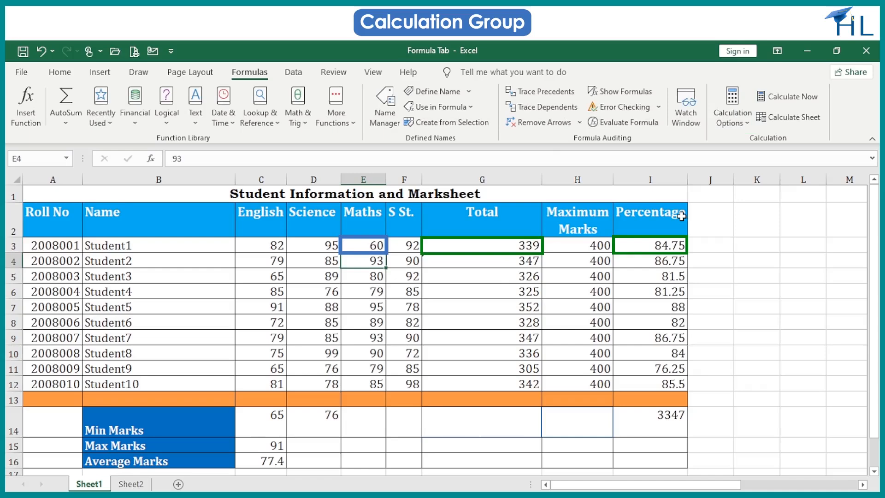
click(800, 121)
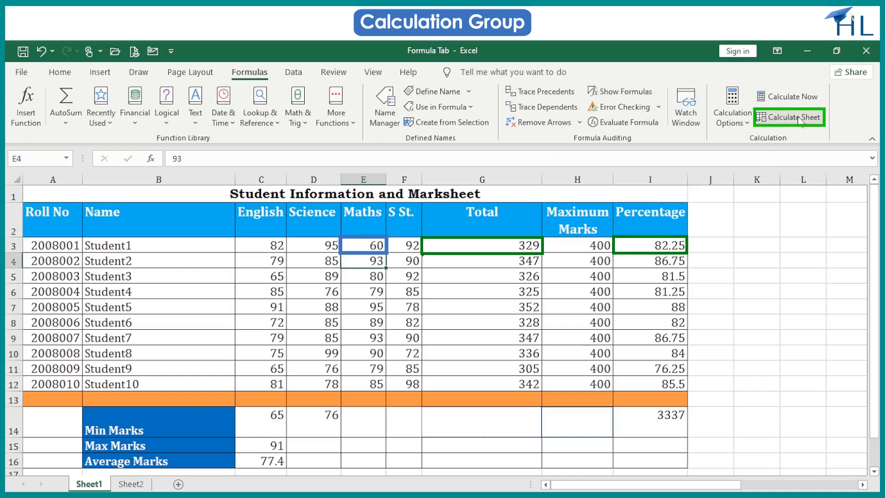